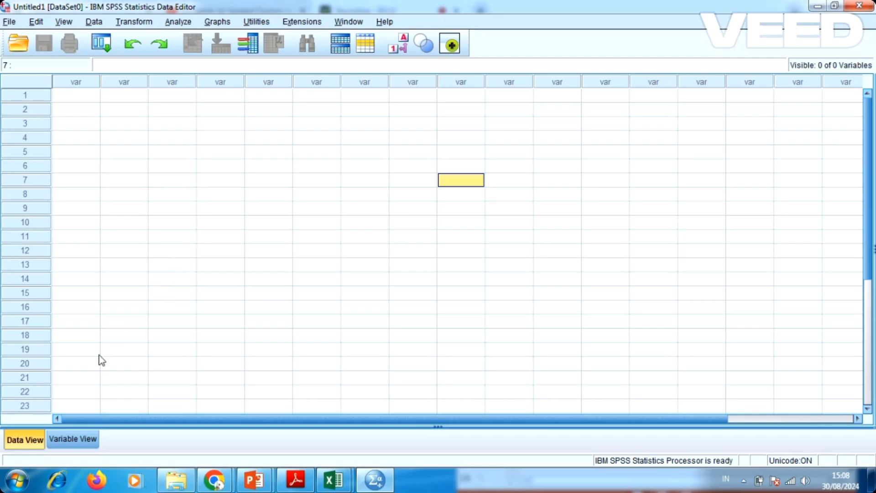
Define two new variables named X and Y in the dataset's variable definitions.
click(71, 436)
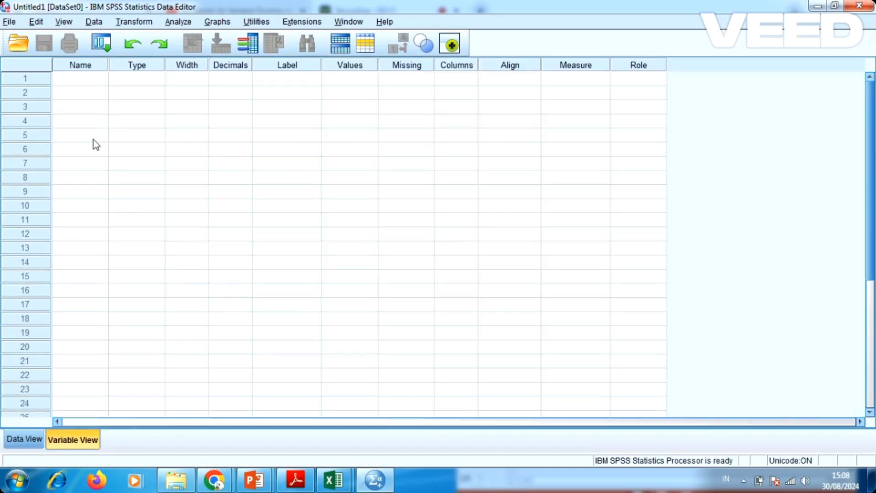
click(76, 82)
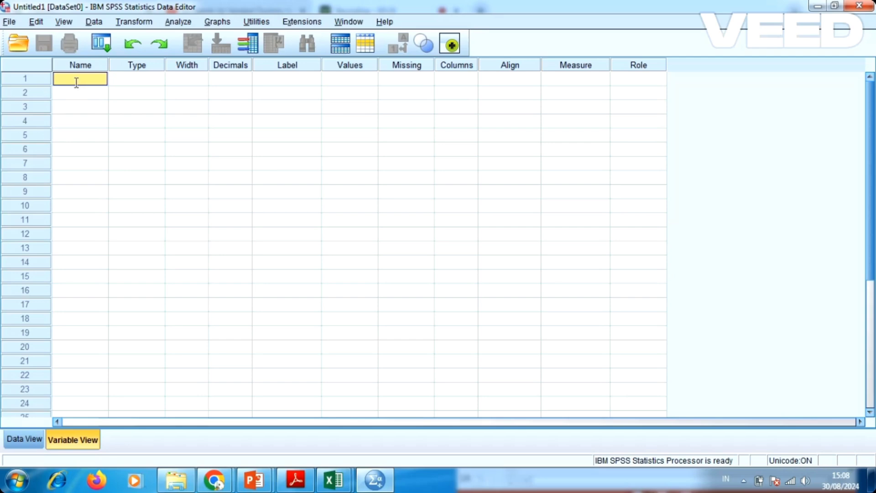
text(X)
key(Return)
text(Y)
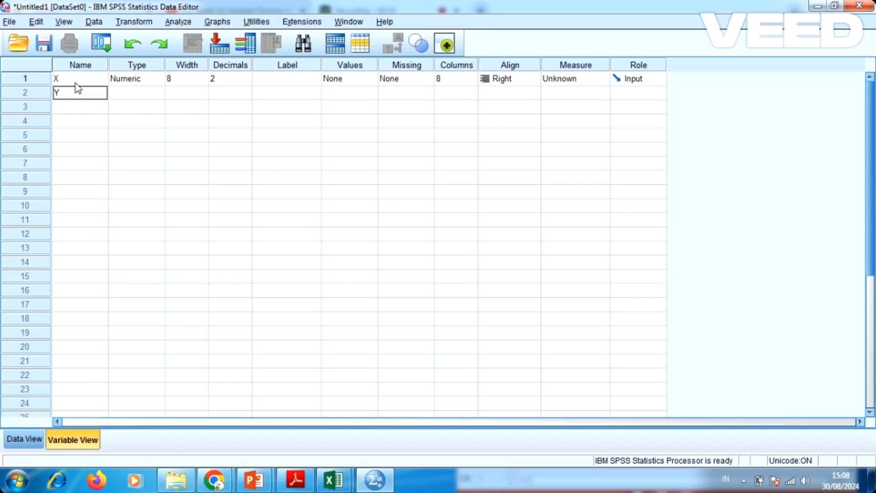
Give variable X the label "Status Mitra SFC Dummy".
click(76, 84)
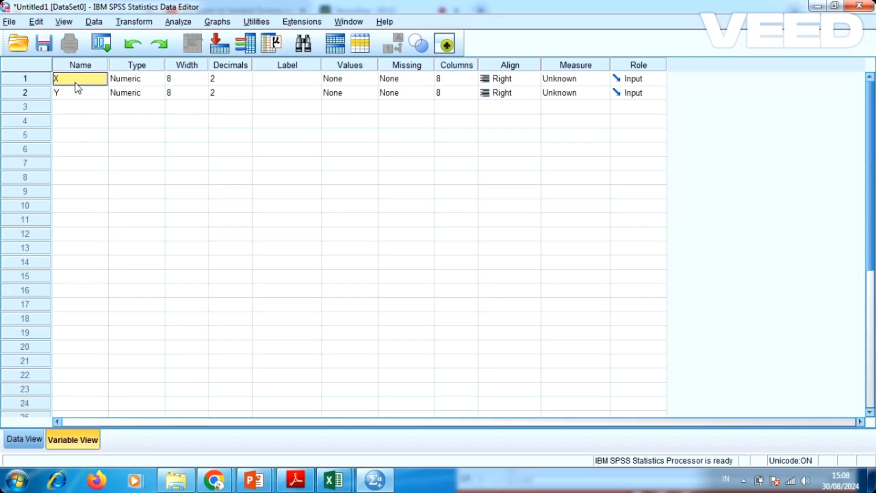
key(Tab)
key(Tab)
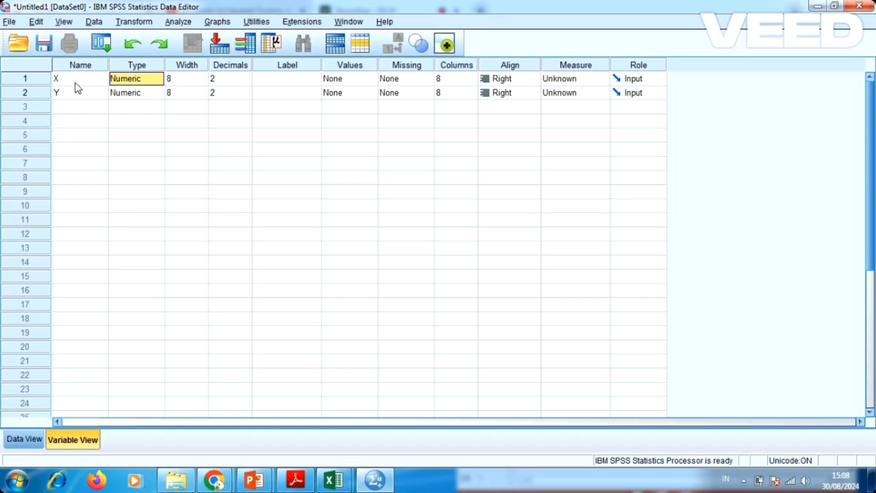
key(Tab)
key(Tab)
key(Tab)
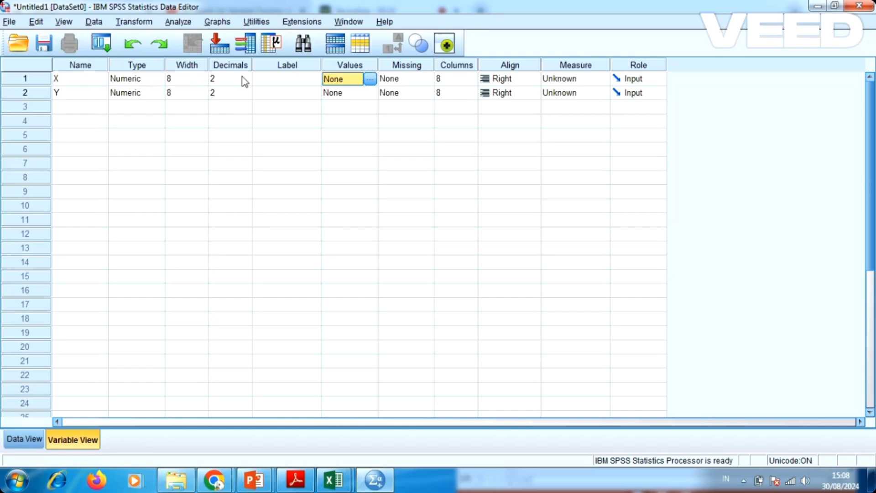
click(276, 83)
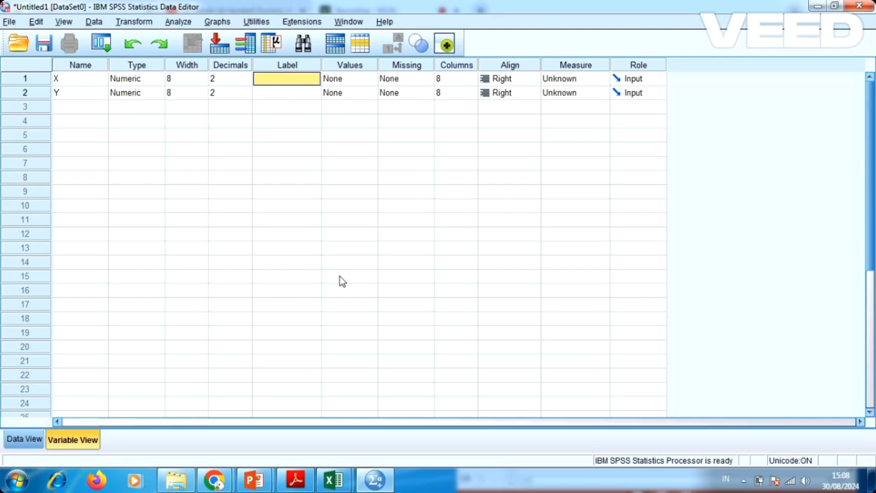
text(Status Re)
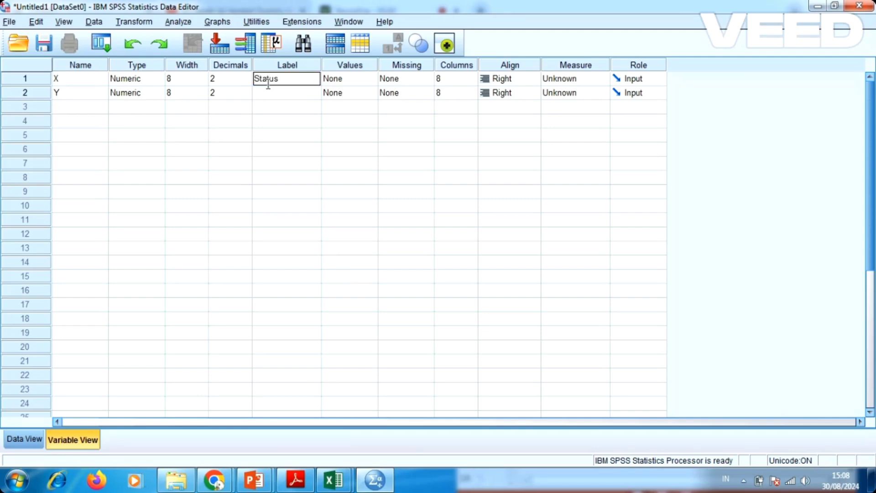
key(BackSpace)
key(BackSpace)
text(Mitra Dummy)
click(290, 85)
text(SFC)
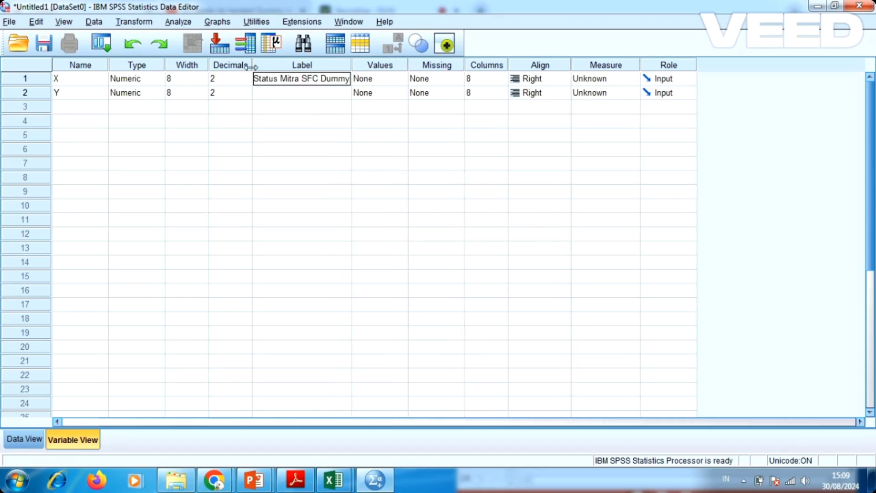
Add a value label for variable X that assigns "Mitra SFC Baru" to value 0.
click(390, 79)
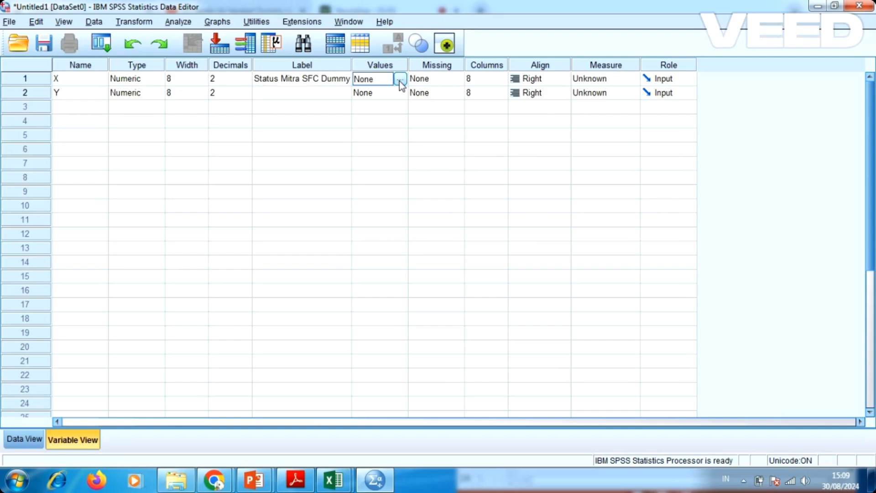
click(399, 81)
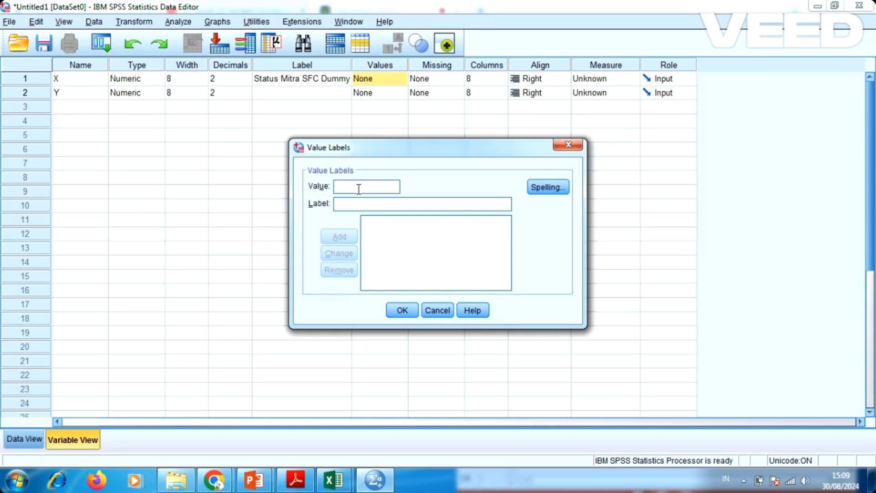
text(0)
click(359, 205)
text(Mitra SF)
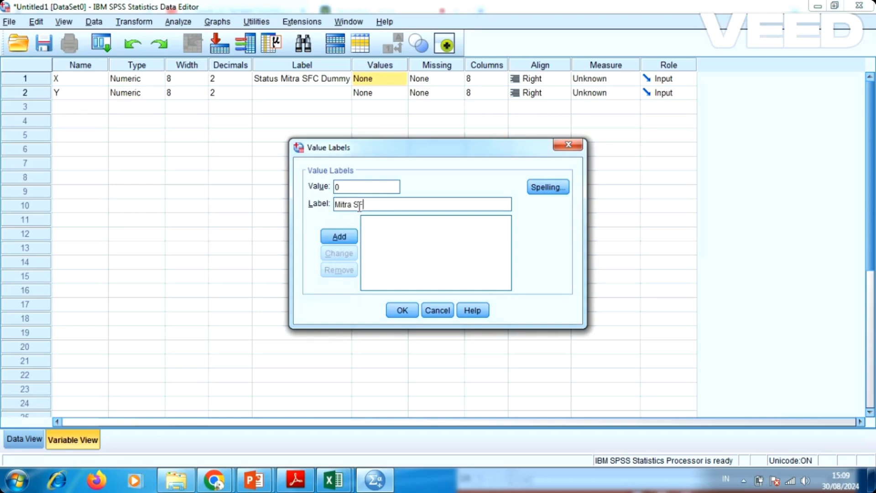
text(C aru)
key(BackSpace)
key(BackSpace)
key(BackSpace)
text(Baru)
click(346, 235)
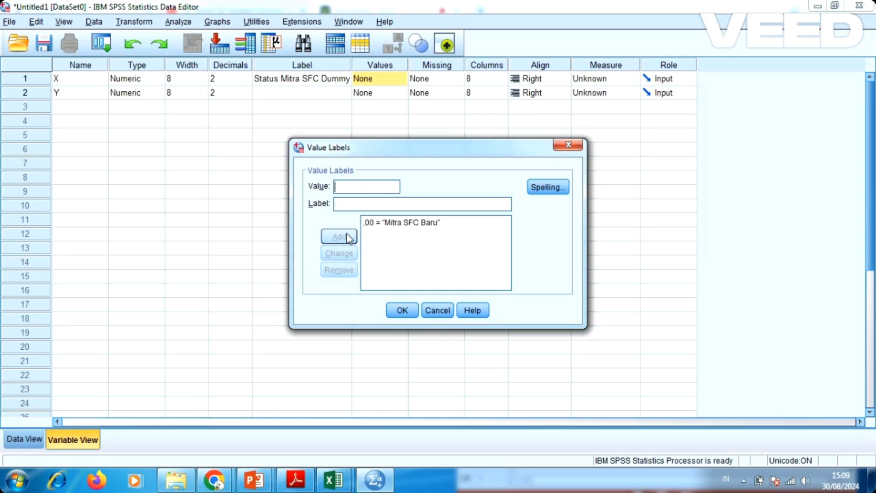
Add the value label "Mitra SFC Berpengalaman" for value 1 of variable X and apply the value labels.
text(1)
click(358, 205)
text(Mitra )
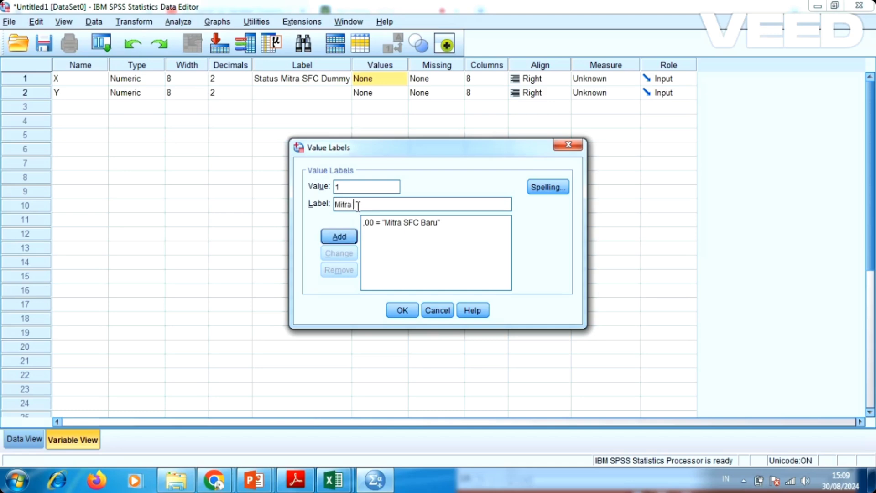
text(SFC Berpengalaman)
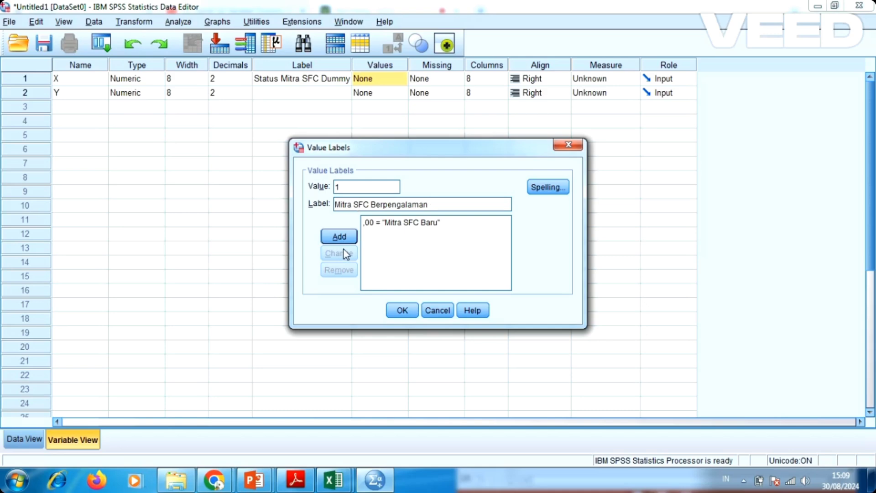
click(339, 237)
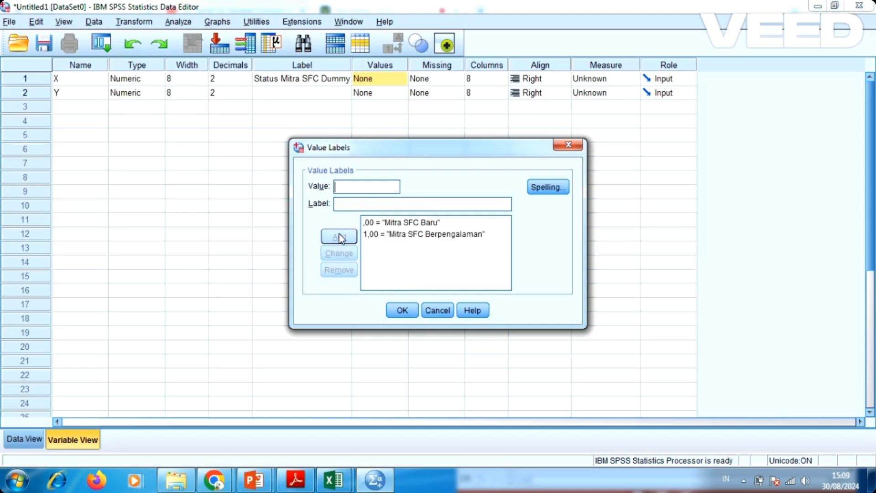
click(398, 288)
click(401, 312)
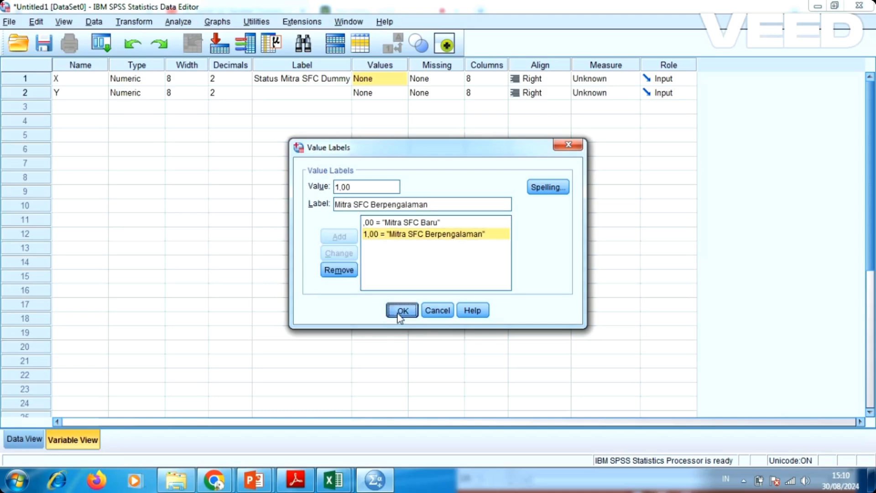
Set the decimals of X and Y to 0 and label variable Y "Komisi".
click(217, 79)
click(247, 81)
click(246, 81)
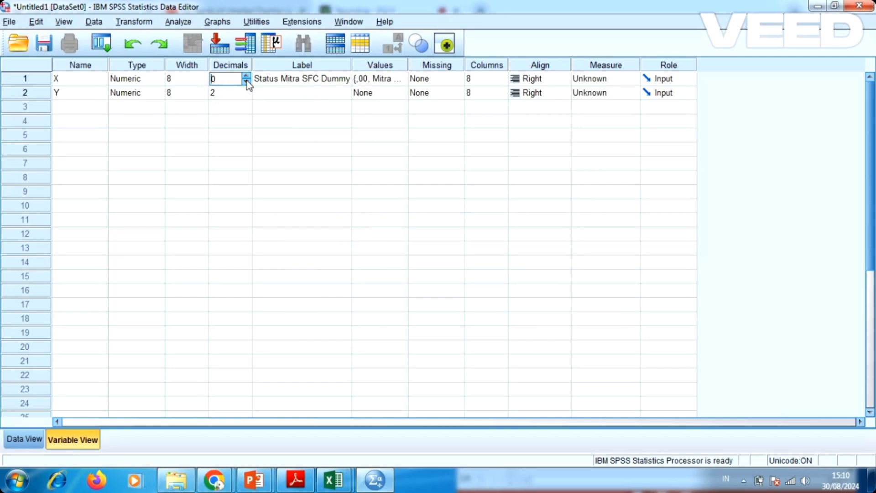
click(232, 93)
click(247, 96)
click(246, 95)
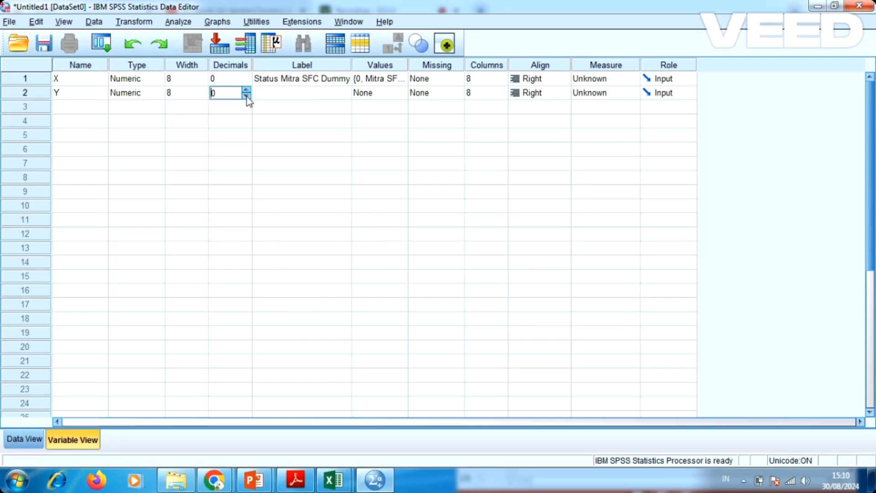
click(268, 97)
text(Komisi)
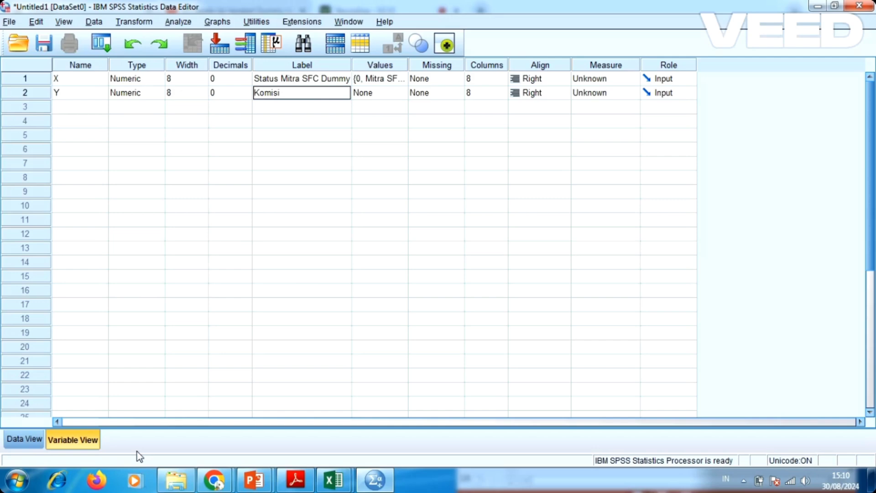
Enter 0 for X in the first case of the data sheet and widen the X column.
click(37, 433)
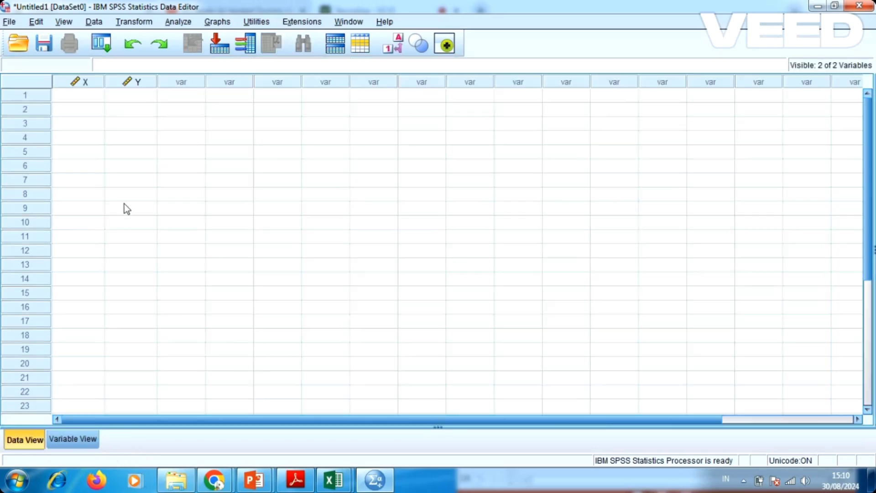
click(75, 94)
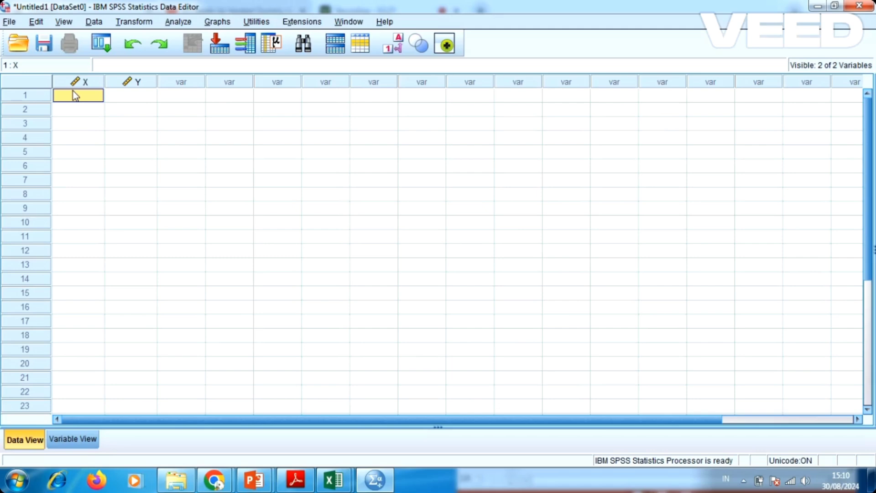
key(ctrl+v)
key(Return)
click(75, 95)
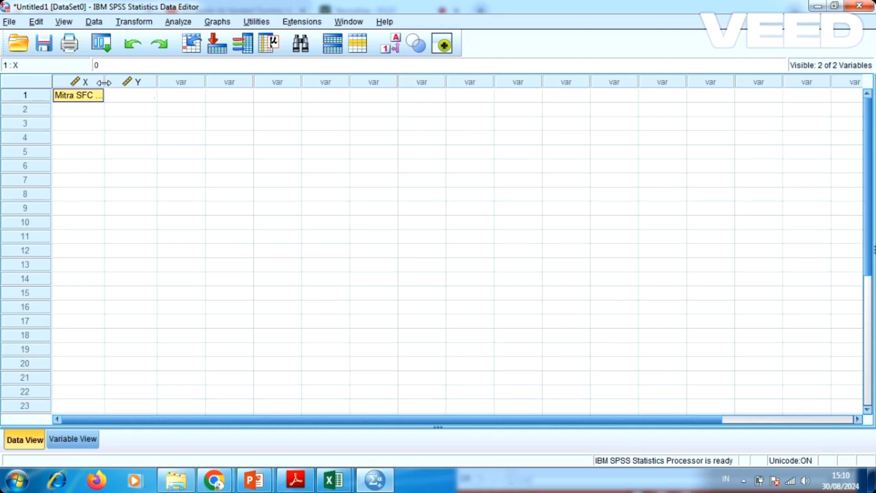
drag(104, 82, 139, 82)
double_click(146, 82)
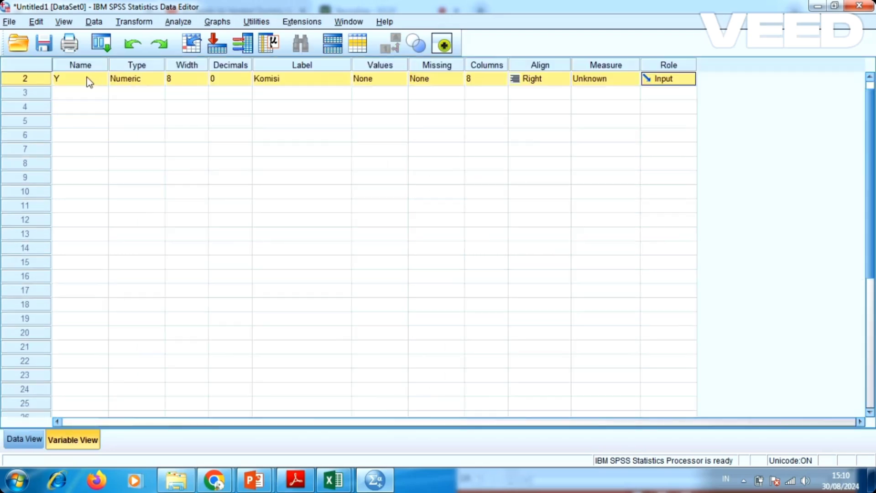
click(16, 439)
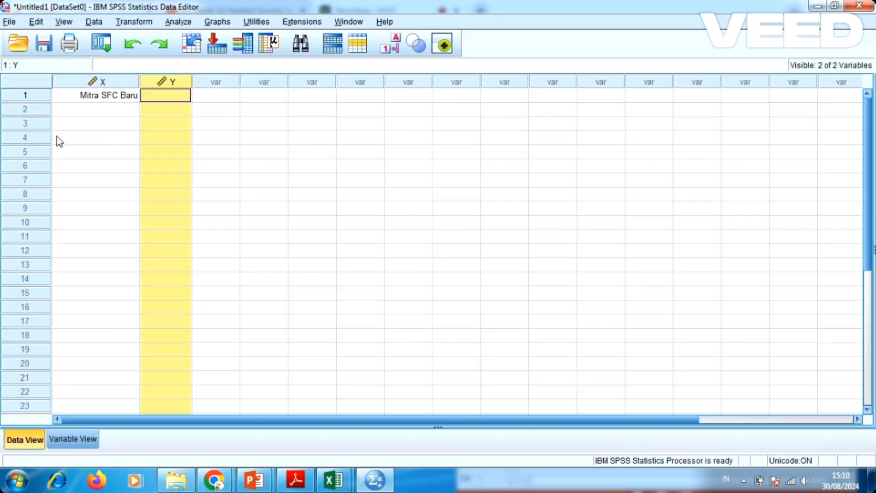
Enter 1, 0, 1, 0, 1 for X in cases 2 to 6 and display numeric codes instead of value labels.
click(92, 117)
text(2)
key(Return)
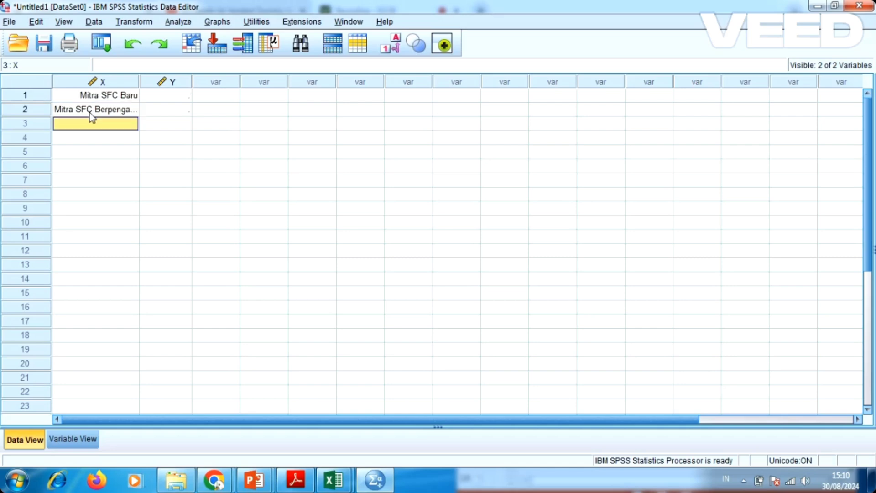
text(1)
key(Return)
text(2)
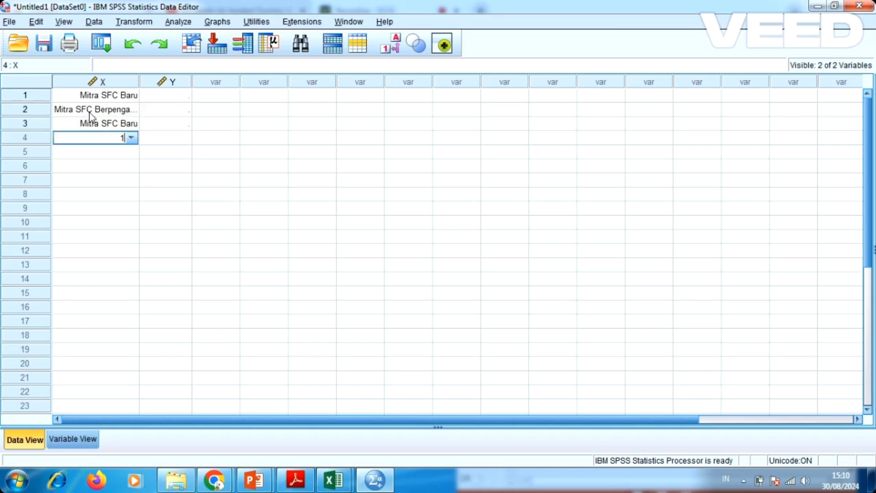
key(Return)
text(0)
key(Return)
text(1)
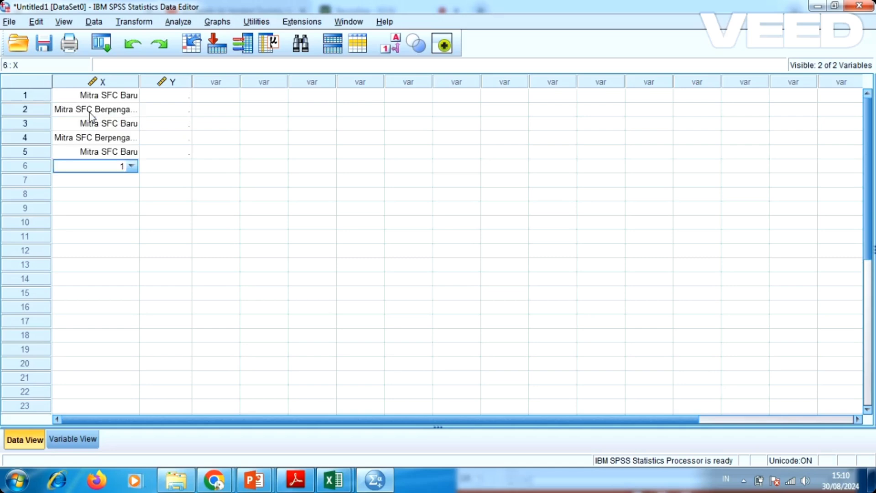
key(Return)
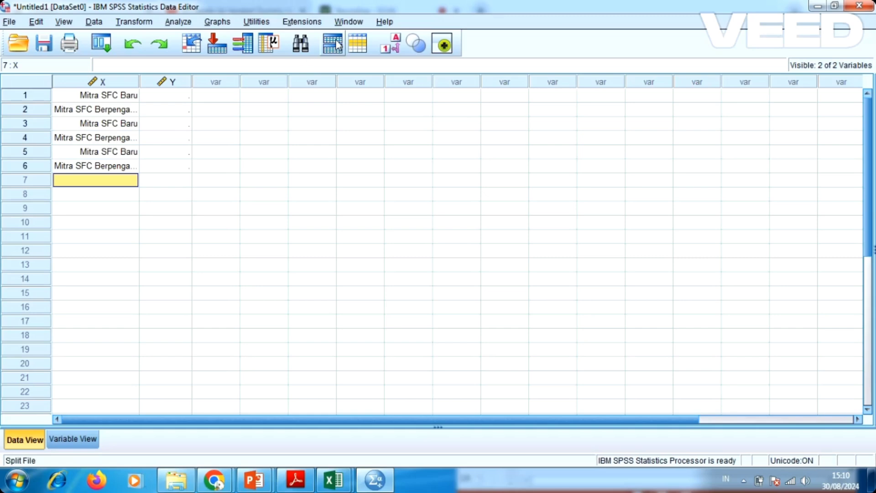
click(379, 45)
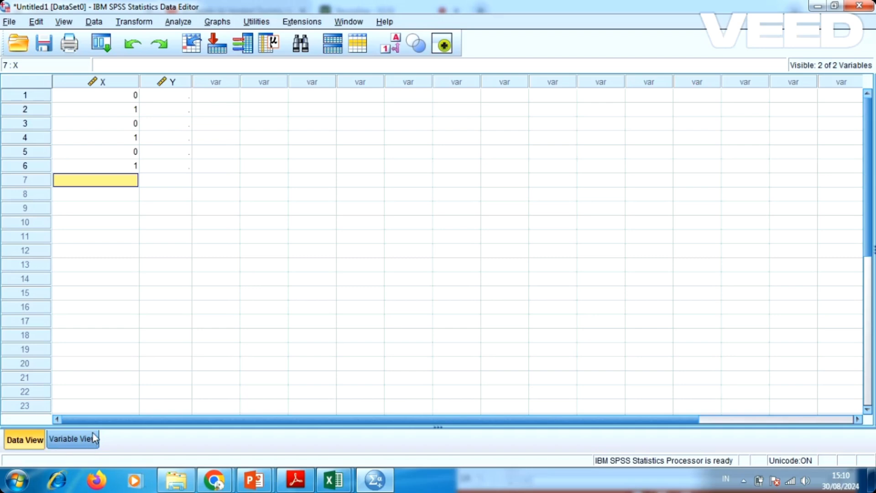
Set the alignment of both variables X and Y to Center in the variable definitions.
click(73, 439)
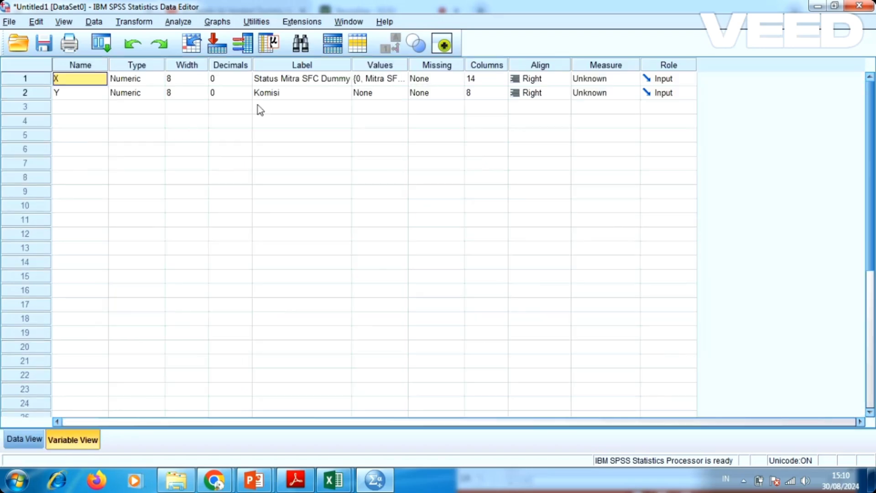
click(533, 81)
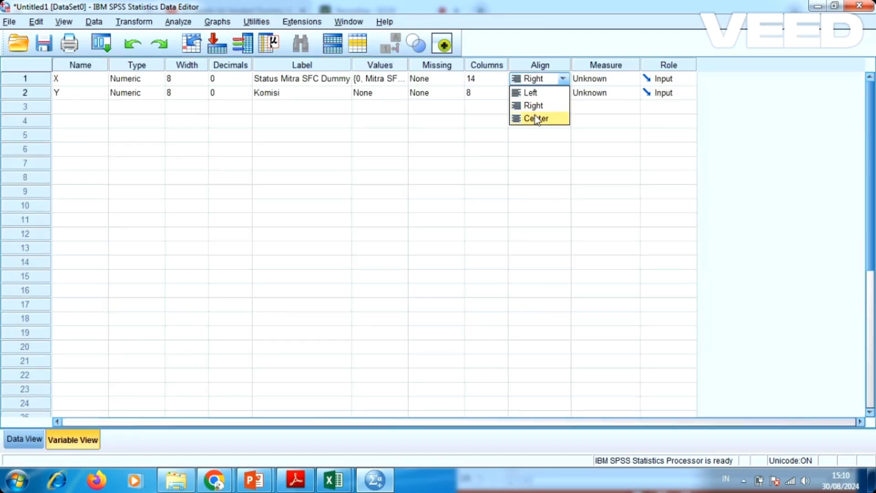
click(535, 118)
click(534, 94)
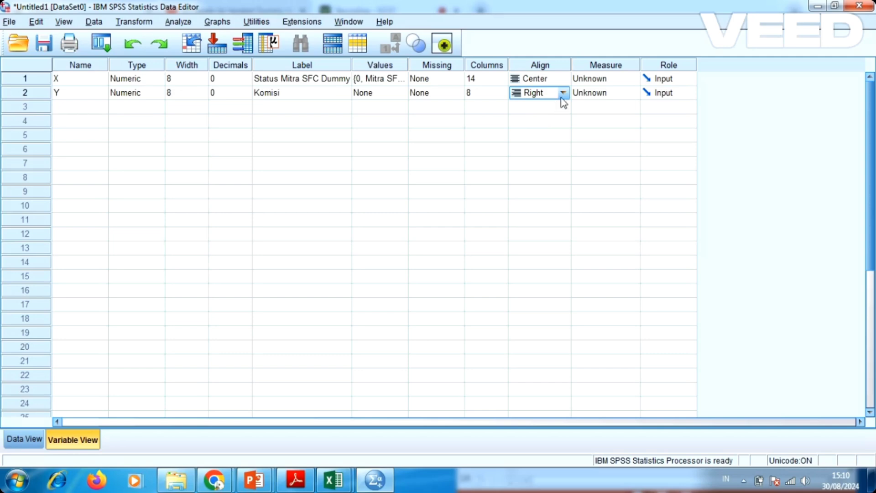
click(563, 94)
click(543, 137)
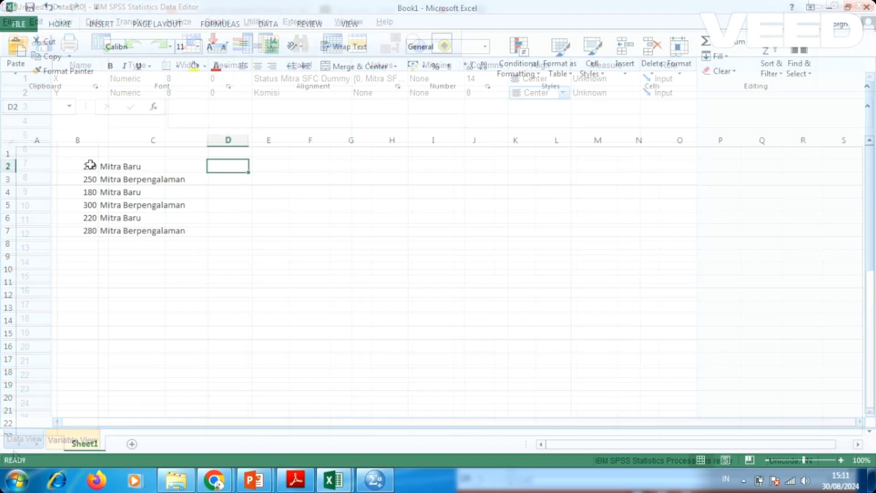
Copy the six commission values in cells B2:B7 of the Excel sheet.
click(90, 165)
key(shift+Down)
key(shift+Down)
key(shift+Down)
key(shift+Down)
key(shift+Down)
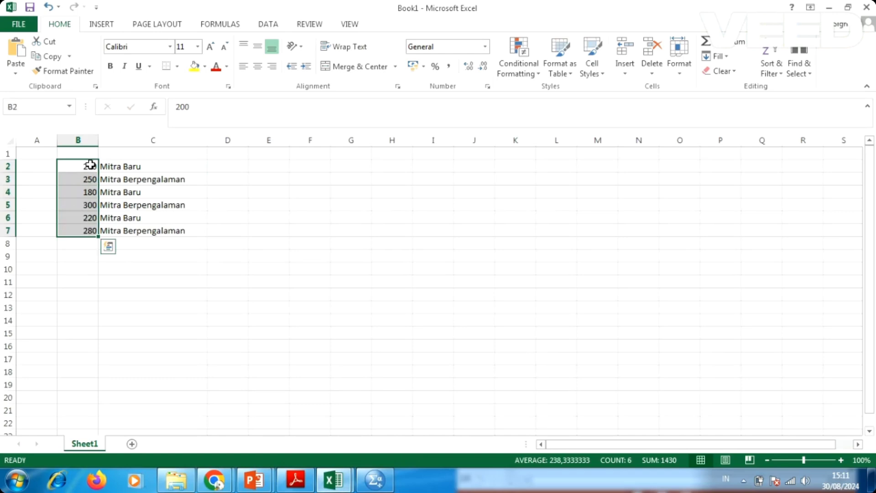
key(ctrl+c)
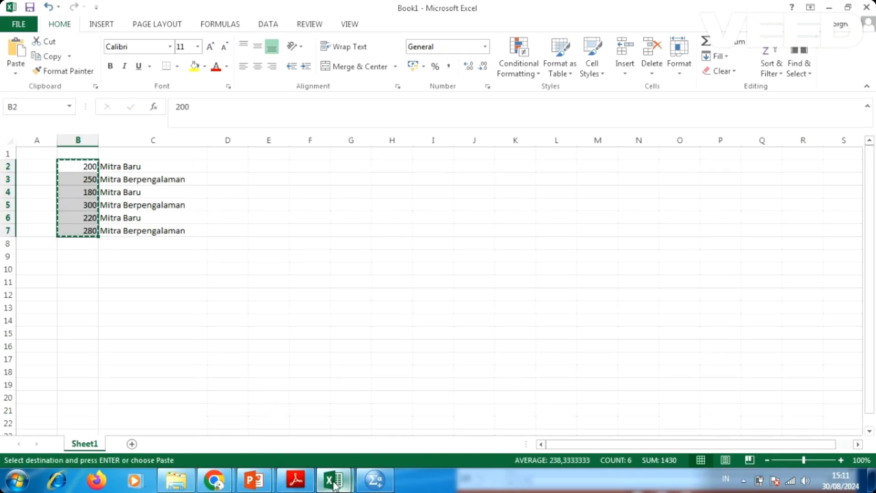
Switch to the SPSS Data Editor and paste the copied values into variable Y, starting at case 1.
click(375, 480)
click(169, 105)
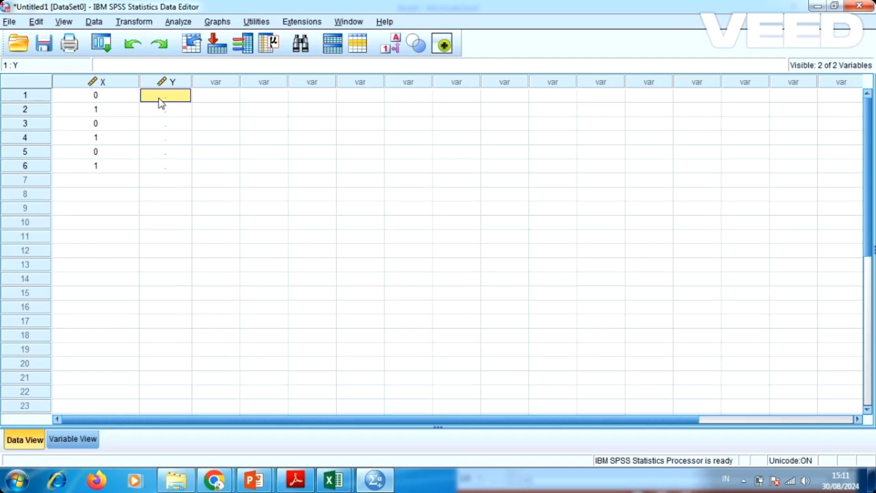
right_click(161, 102)
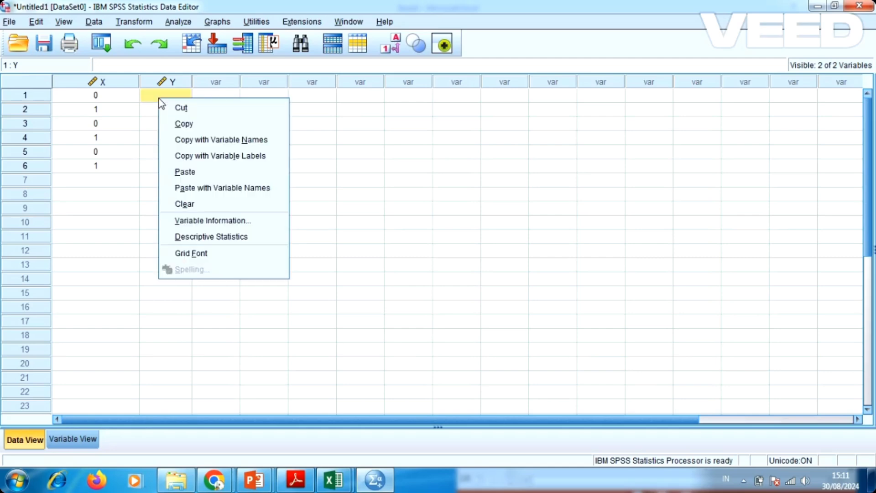
click(184, 172)
click(249, 190)
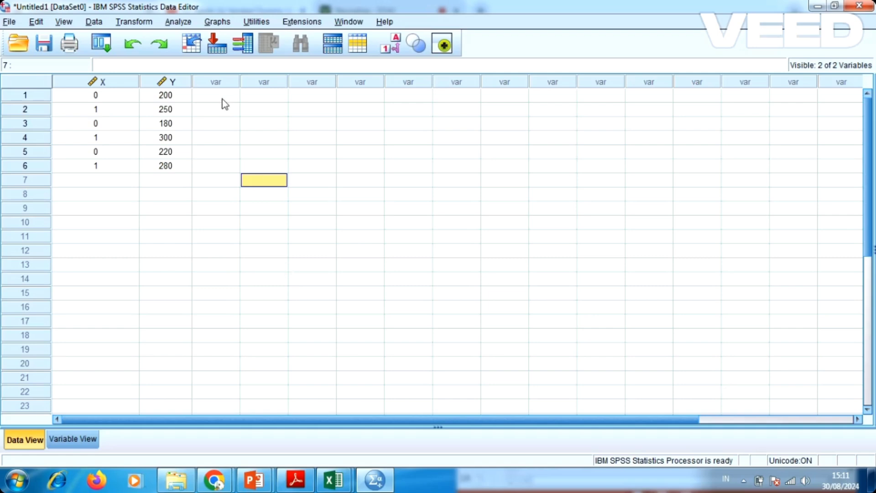
Run a linear regression with Komisi [Y] as dependent and Status Mitra SFC Dummy [X] as independent variable, using the Enter method.
click(181, 23)
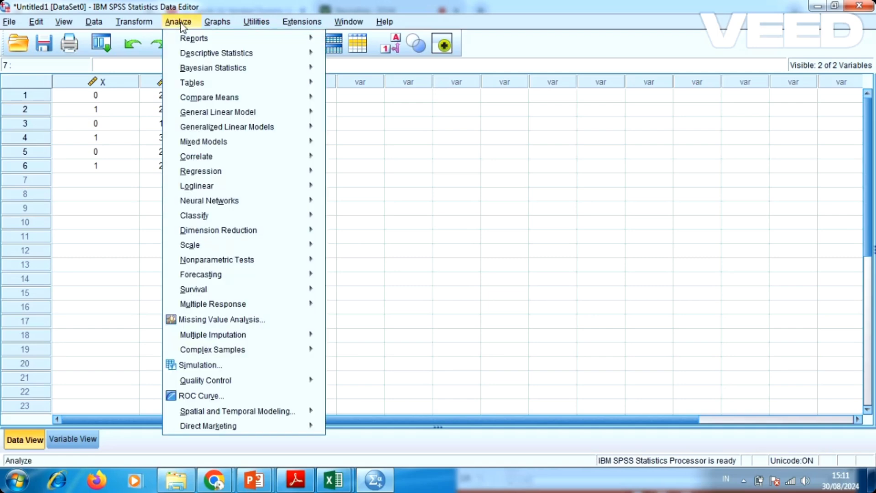
mouse_move(244, 172)
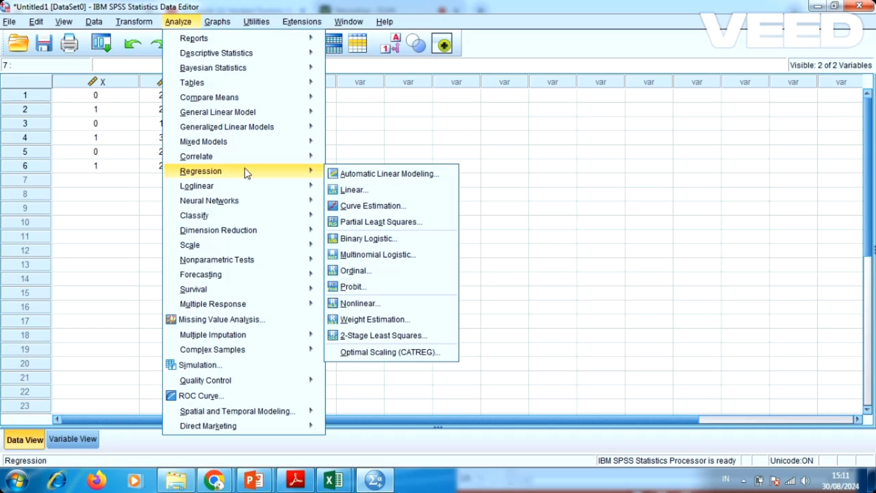
click(354, 191)
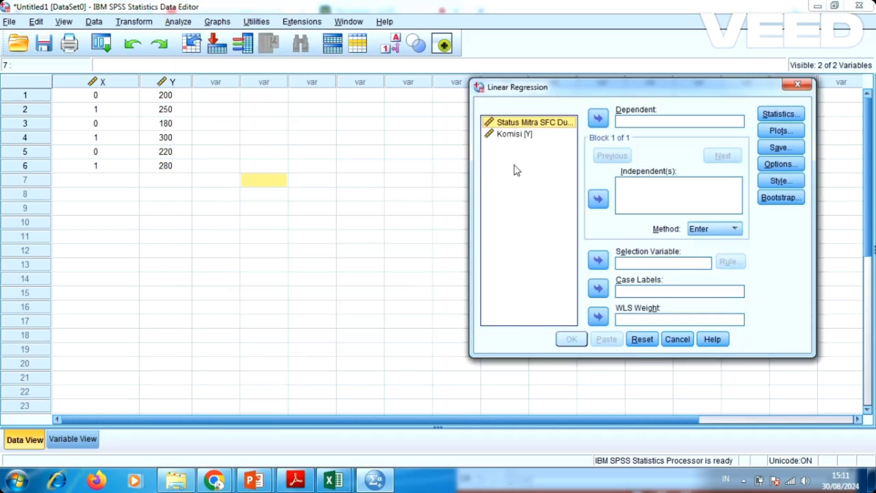
drag(593, 87, 485, 101)
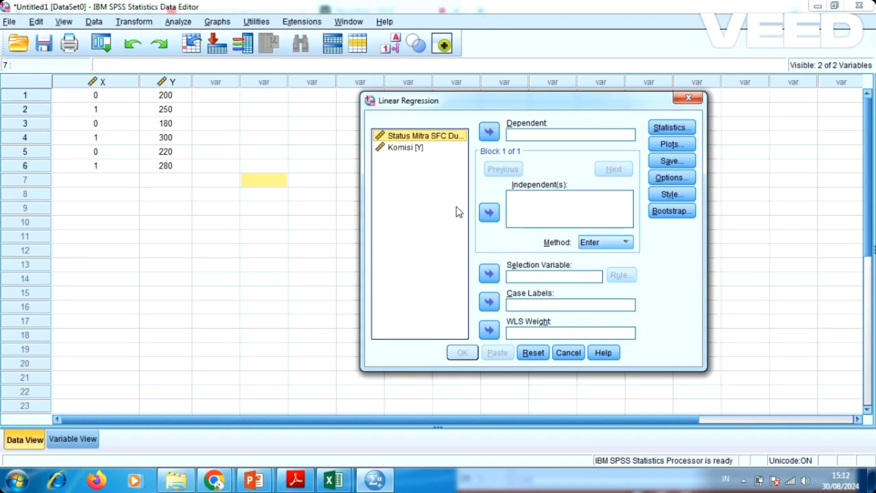
click(488, 213)
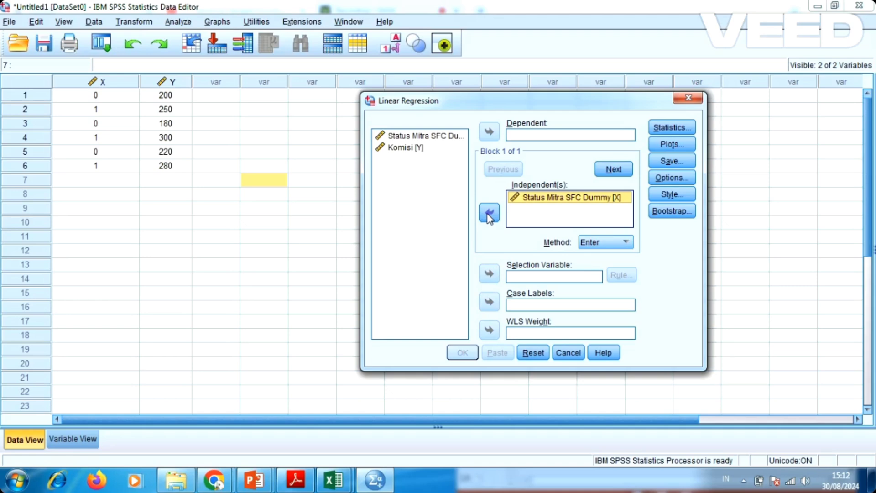
click(426, 148)
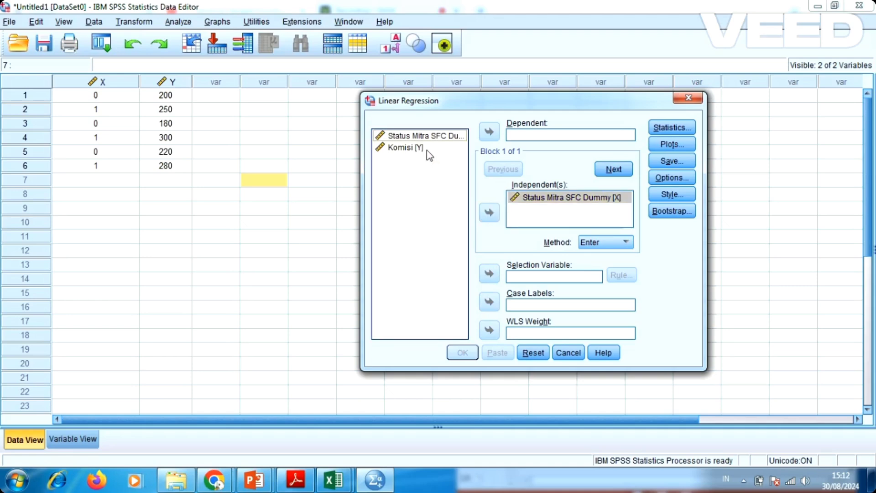
click(488, 132)
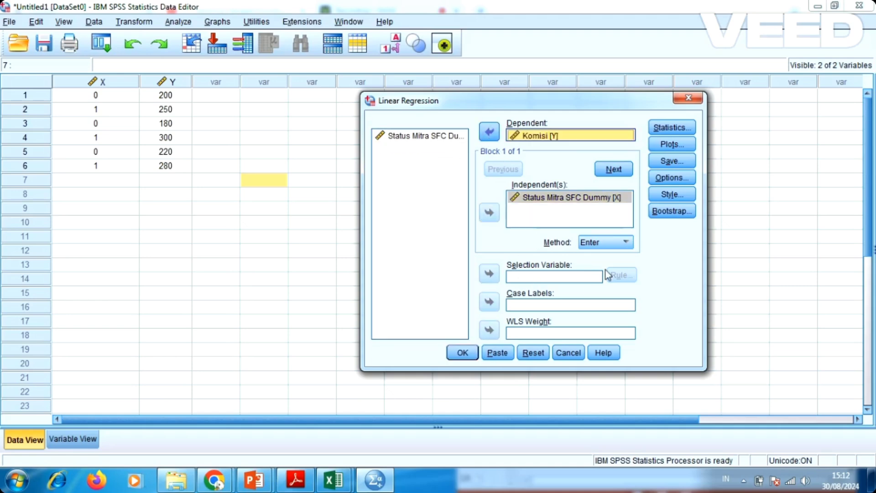
click(454, 355)
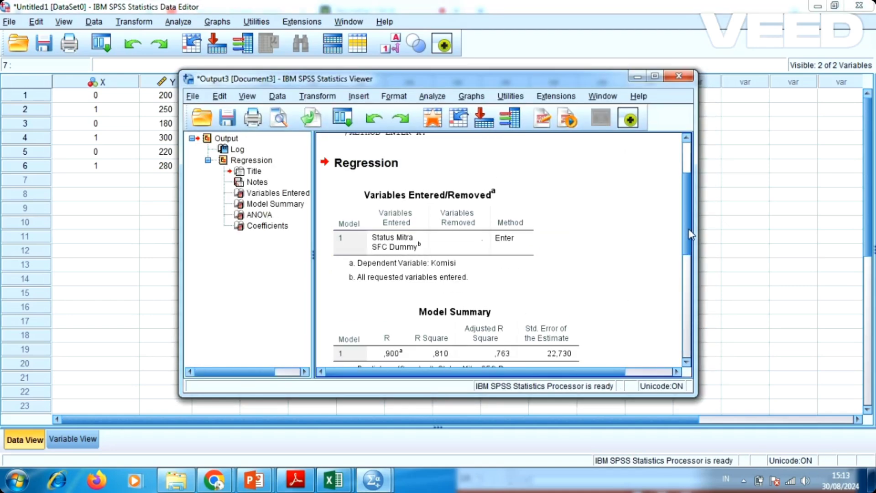
Maximize the output viewer and examine the regression results from the syntax log down to the Coefficients table.
click(654, 77)
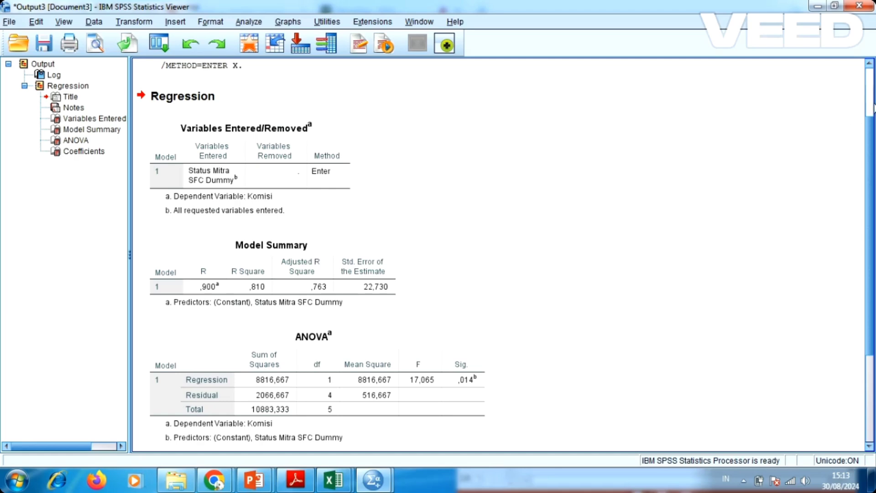
scroll(874, 107, up, 3)
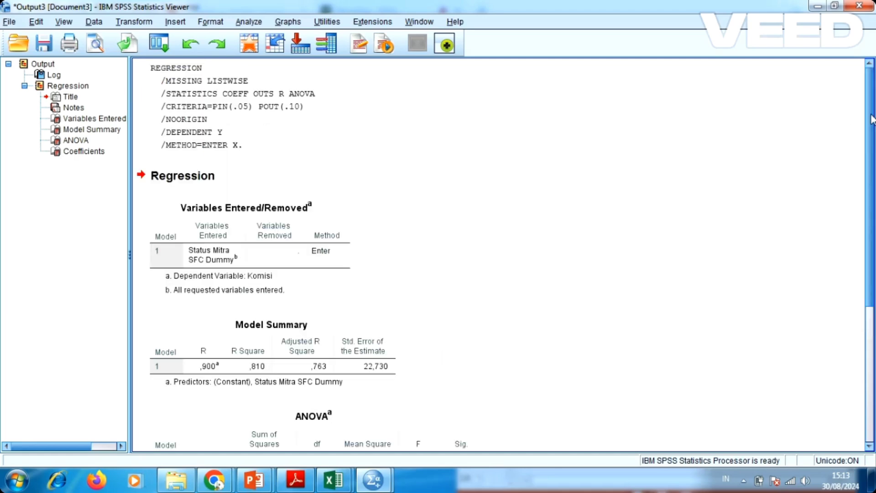
scroll(817, 308, down, 8)
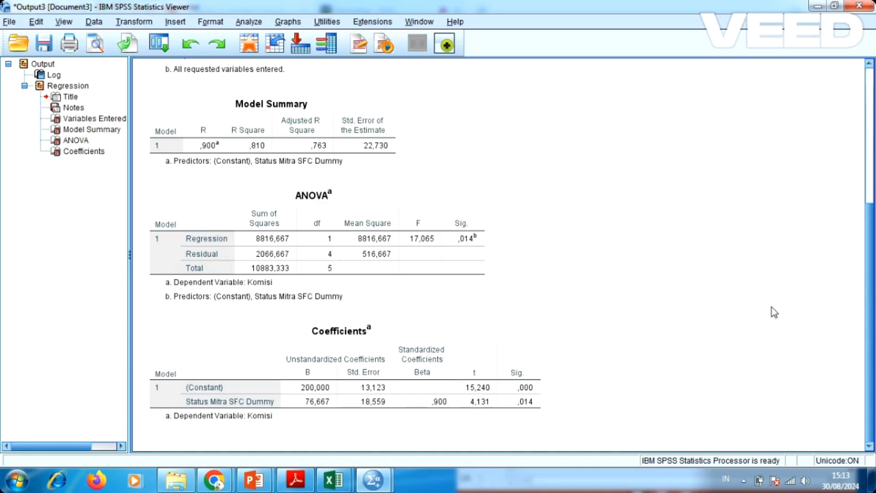